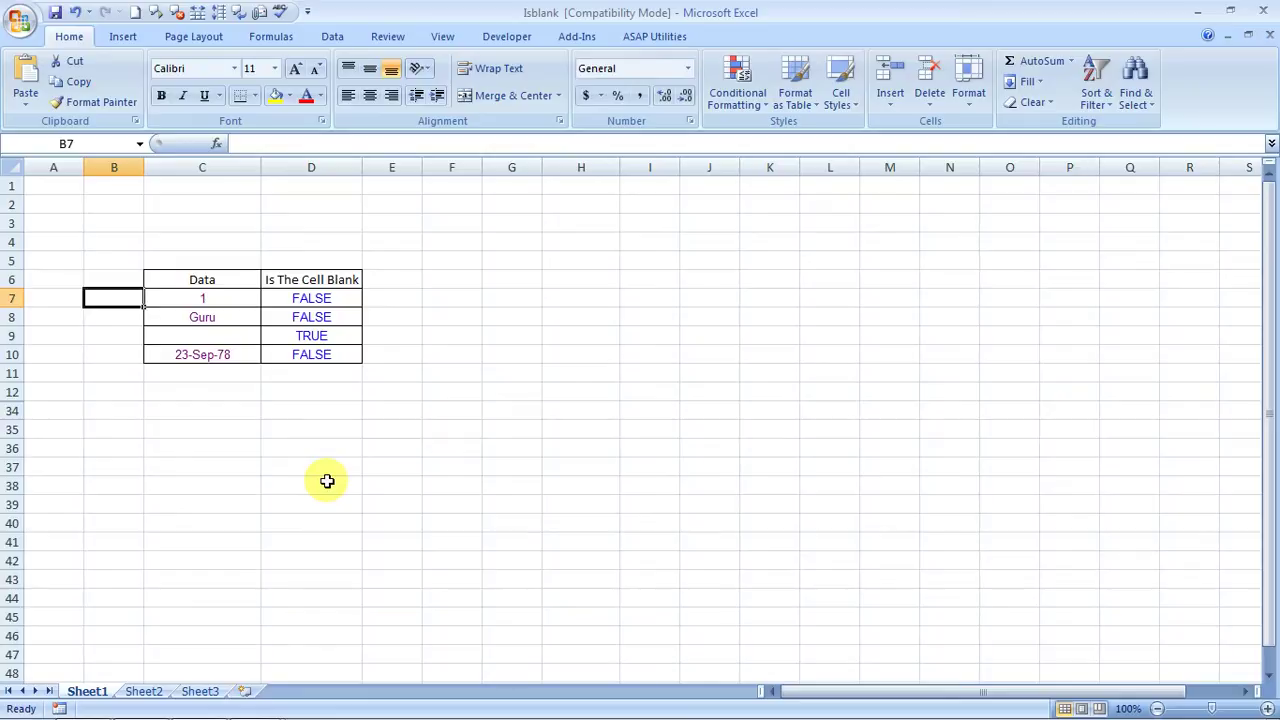
# Clear the existing TRUE/FALSE results from D7:D10
pyautogui.press('Right')
pyautogui.press('Right')
pyautogui.hotkey('shift', 'Down')
pyautogui.hotkey('shift', 'Down')
pyautogui.hotkey('shift', 'Down')
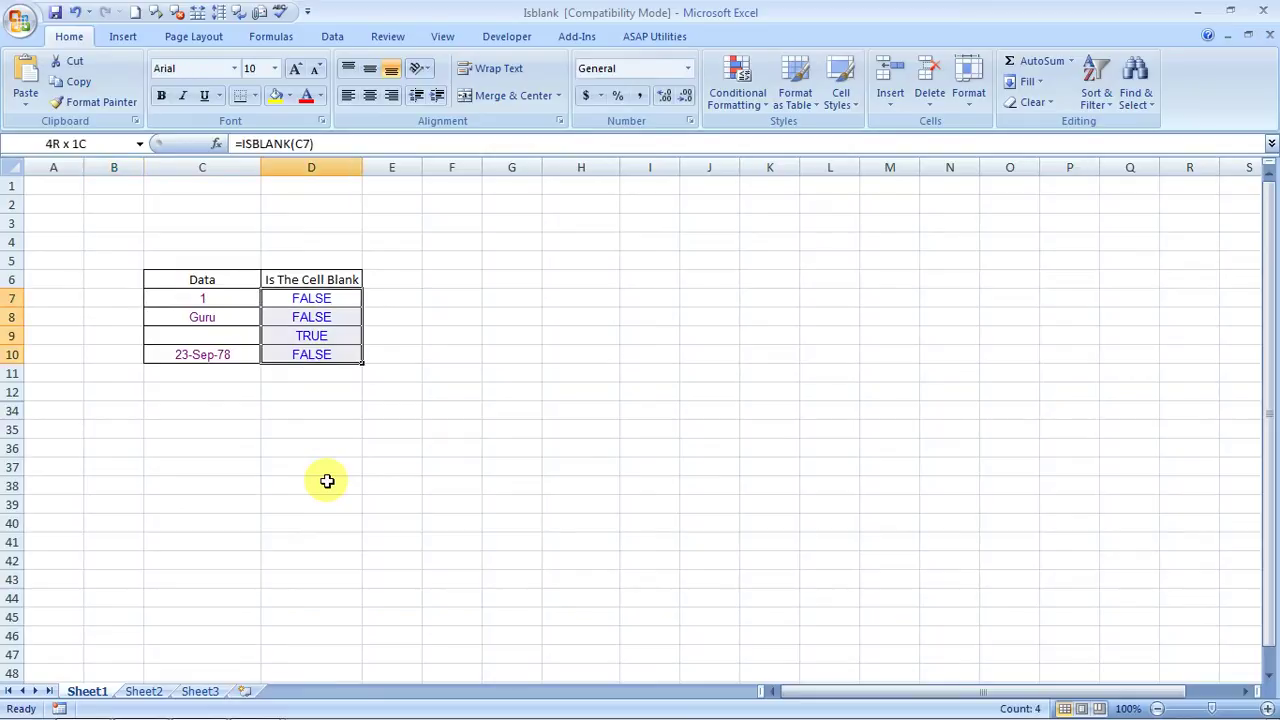
pyautogui.press('Delete')
pyautogui.press('Left')
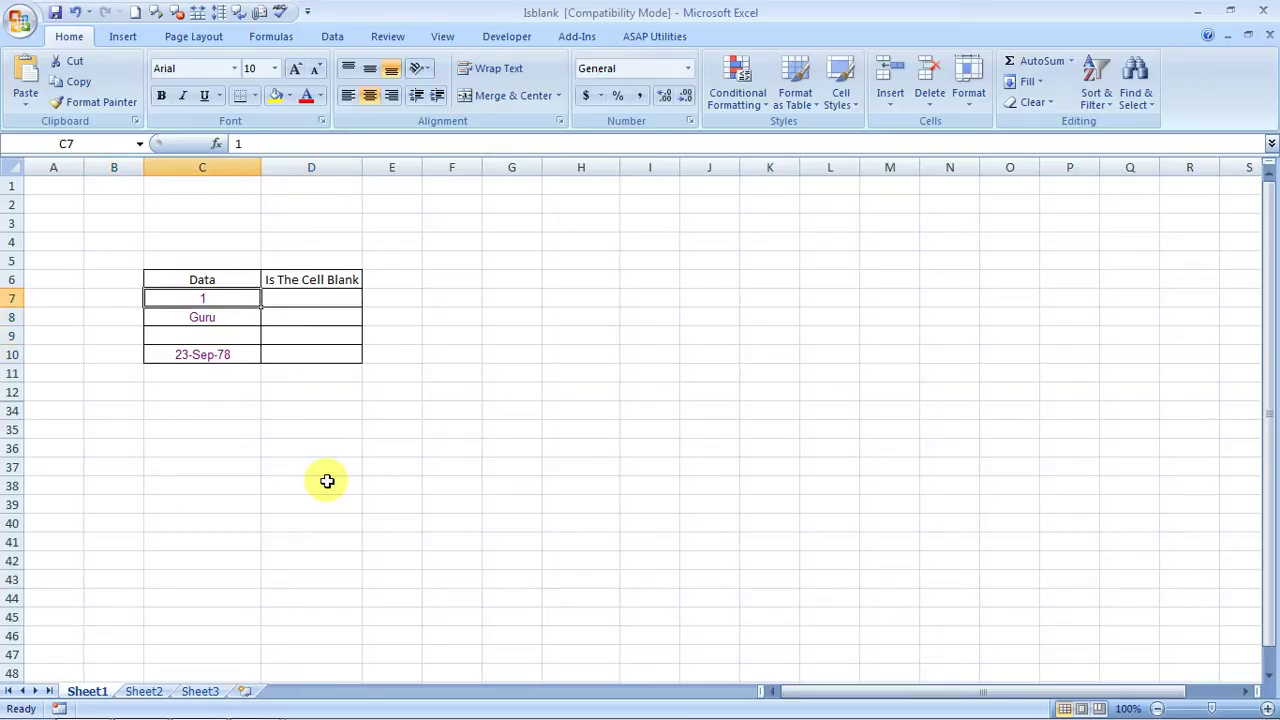
# Review the Guru and date values, then start a formula in D7 with =is
pyautogui.click(234, 321)
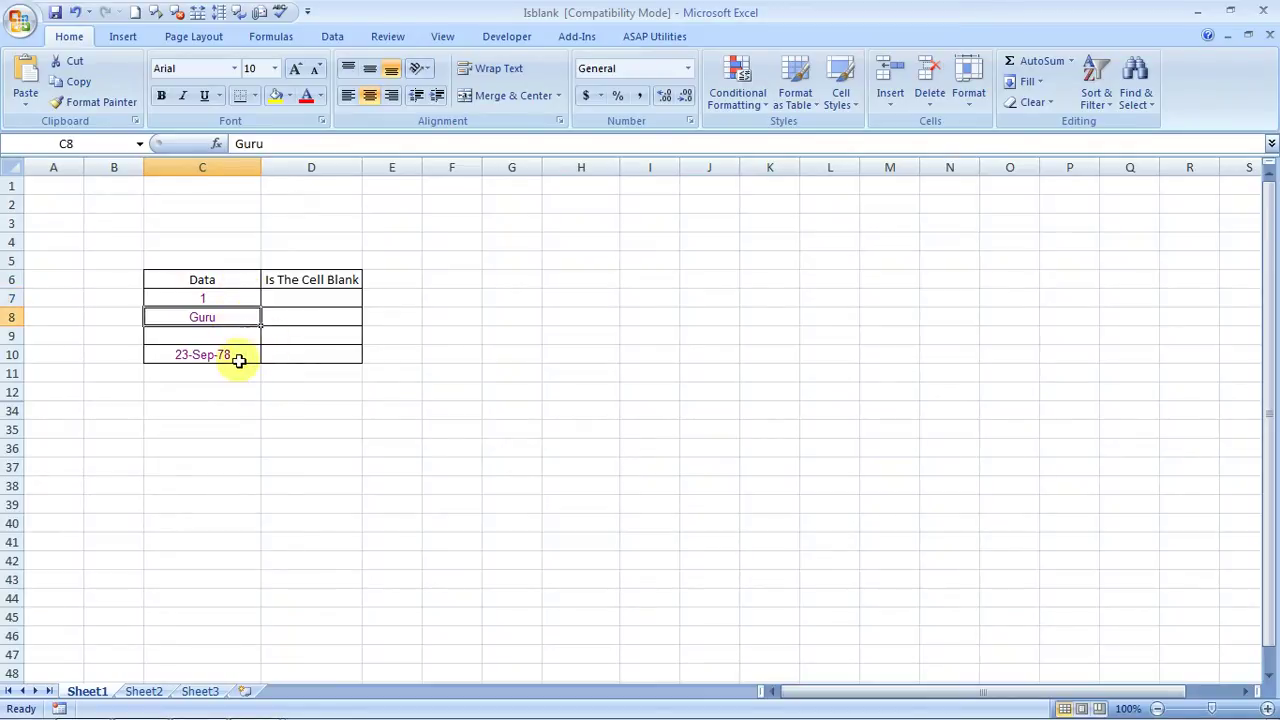
pyautogui.click(236, 358)
pyautogui.press('Up')
pyautogui.press('Up')
pyautogui.press('Up')
pyautogui.press('Right')
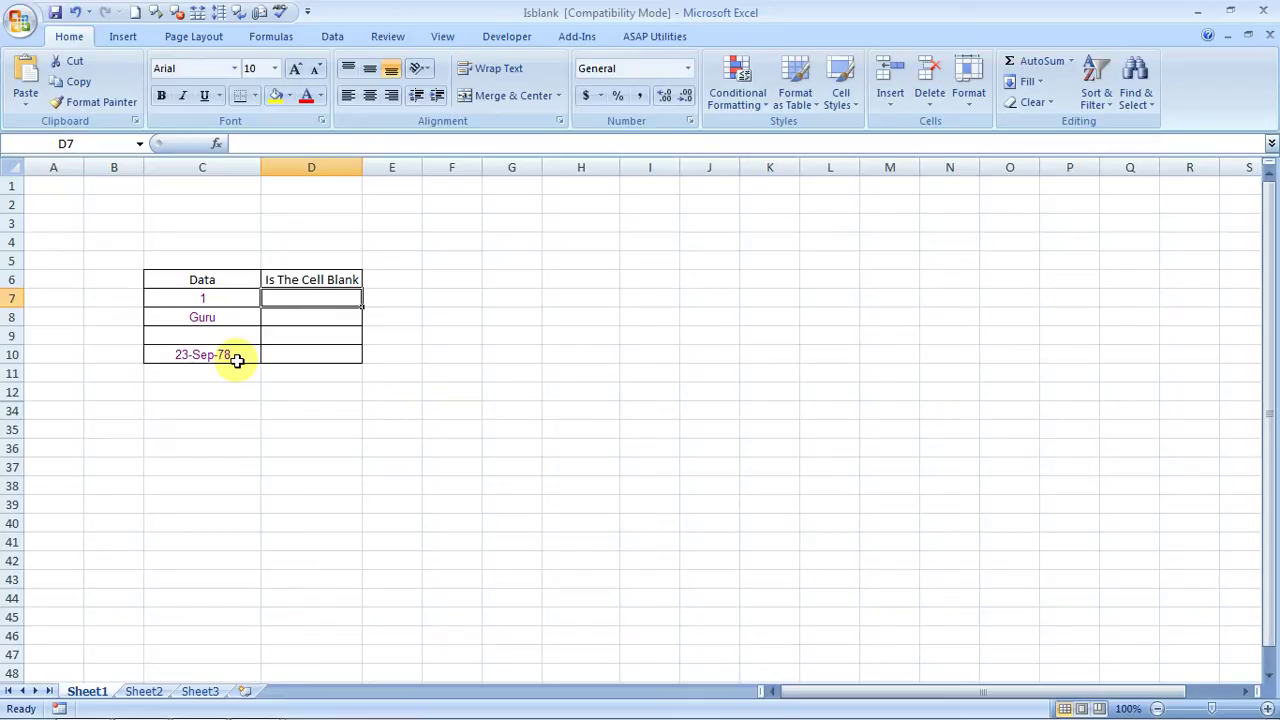
pyautogui.write('=')
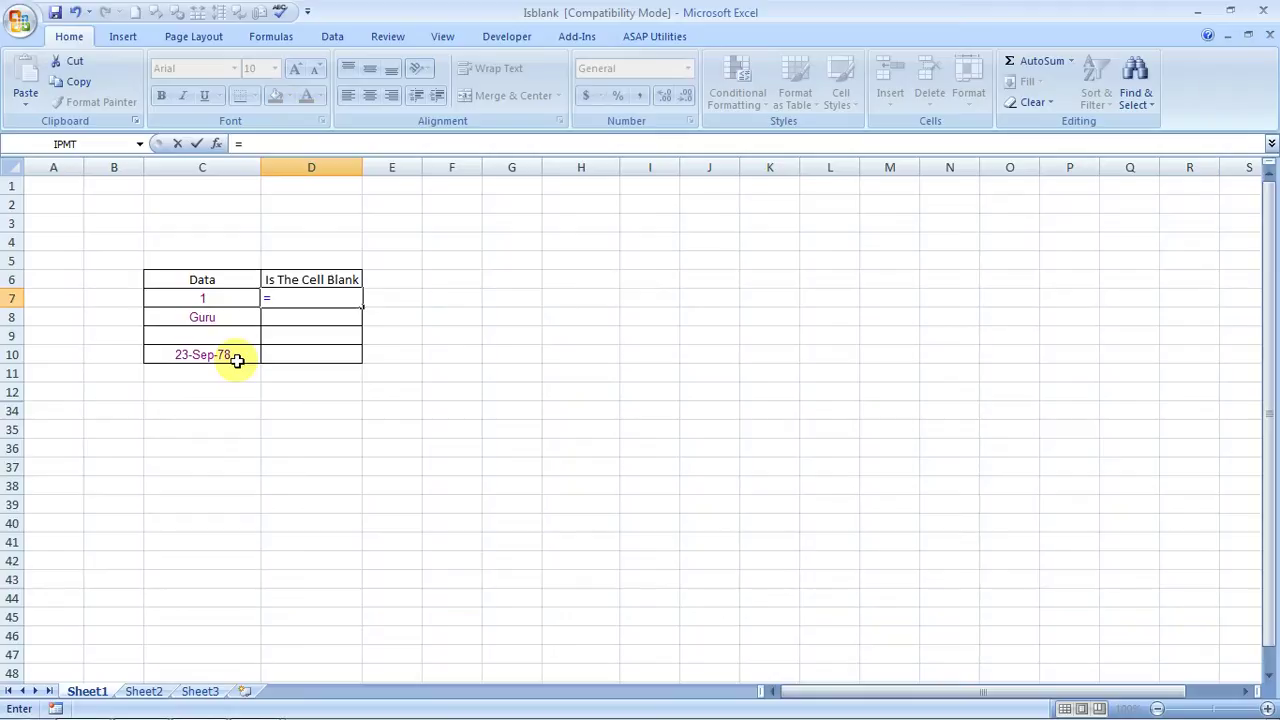
pyautogui.write('is')
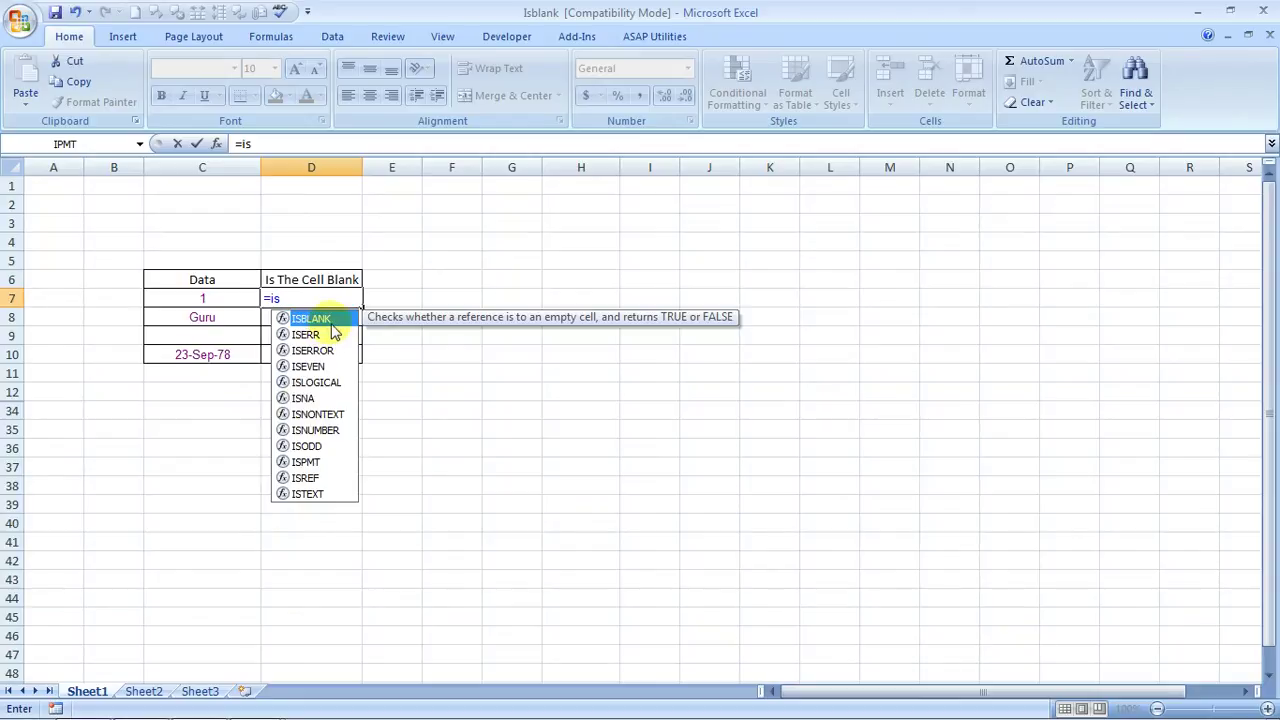
# Complete D7 as =ISBLANK(C7), which returns FALSE for the value 1
pyautogui.press('Down')
pyautogui.press('Down')
pyautogui.press('Down')
pyautogui.press('Up')
pyautogui.press('Up')
pyautogui.press('Up')
pyautogui.press('Tab')
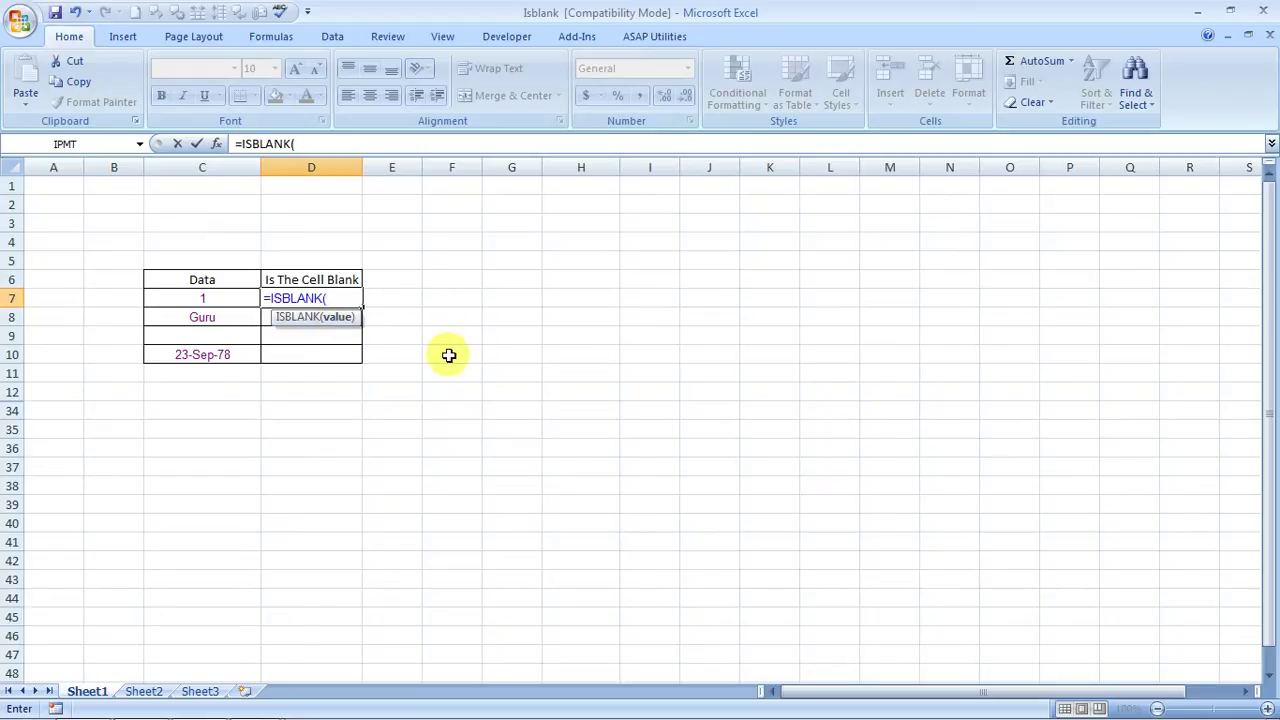
pyautogui.click(210, 298)
pyautogui.press('Return')
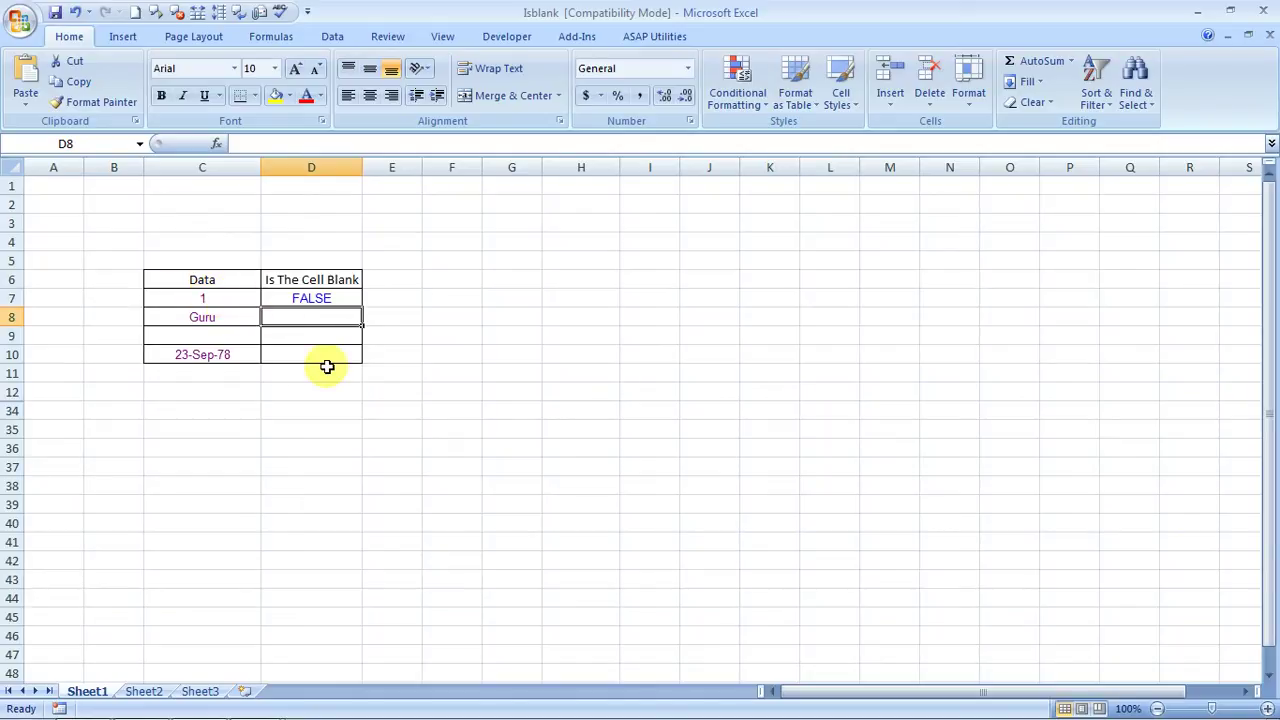
# Copy the D7 ISBLANK formula down into D8:D10
pyautogui.press('Up')
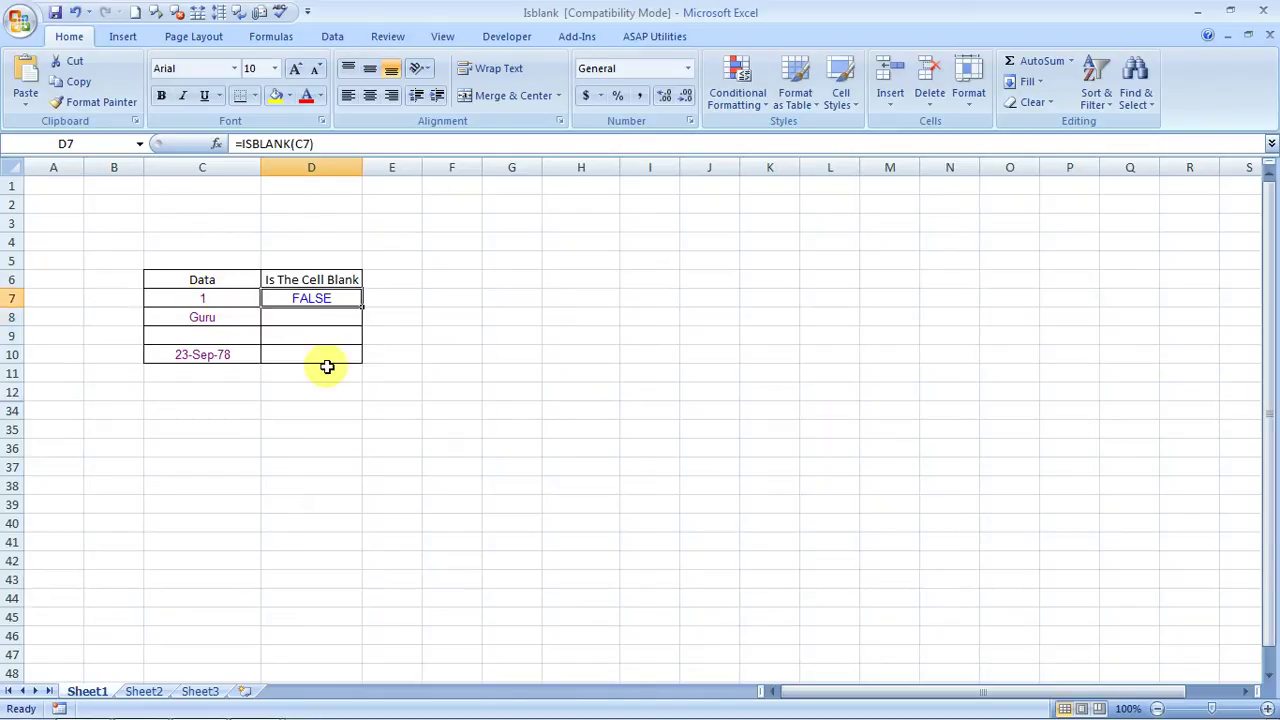
pyautogui.hotkey('ctrl', 'c')
pyautogui.hotkey('shift', 'Down')
pyautogui.hotkey('shift', 'Down')
pyautogui.hotkey('shift', 'Down')
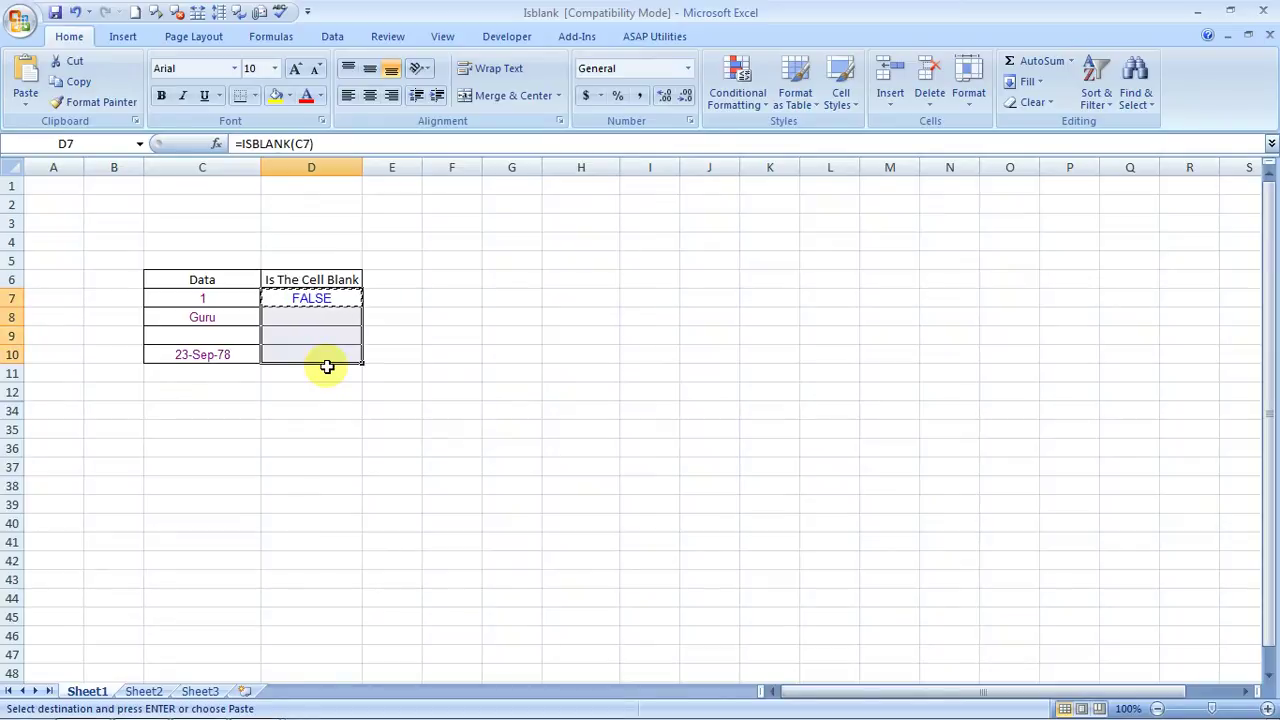
pyautogui.hotkey('ctrl', 'v')
pyautogui.press('Escape')
pyautogui.hotkey('shift', 'Up')
pyautogui.hotkey('shift', 'Up')
pyautogui.hotkey('shift', 'Up')
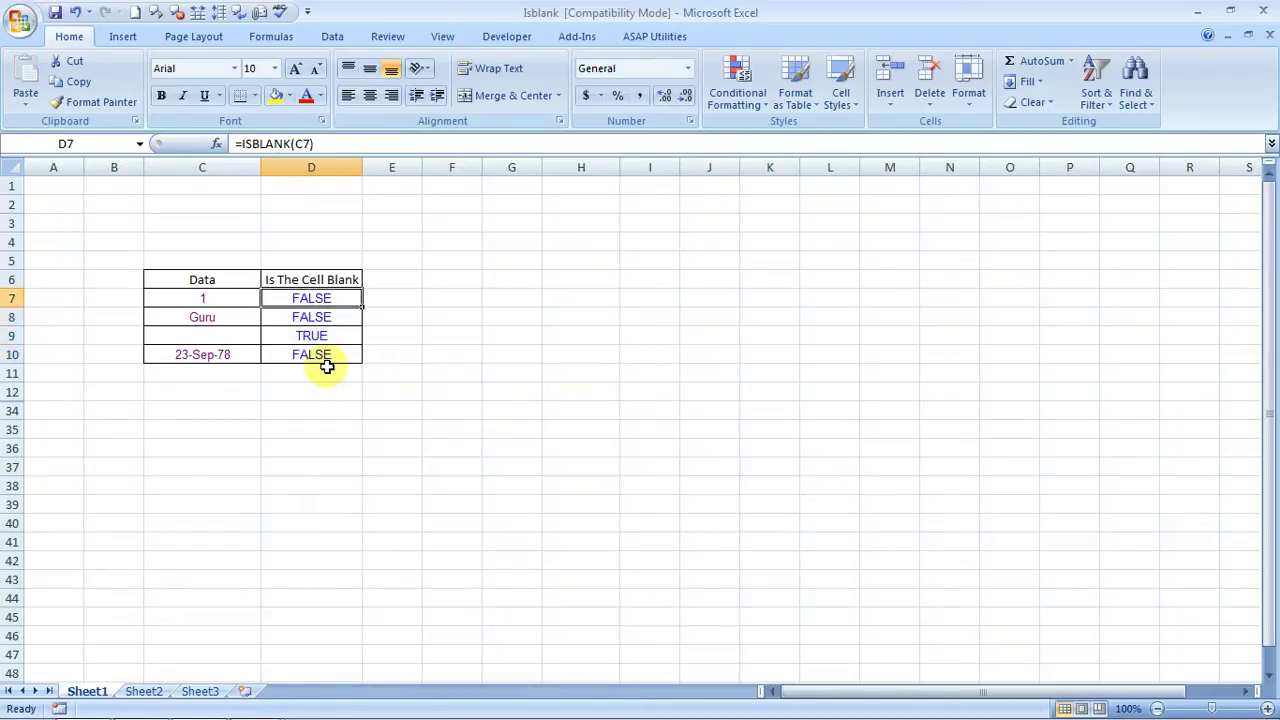
# Verify results: FALSE for Guru, TRUE for the empty C9, FALSE for the date
pyautogui.press('Down')
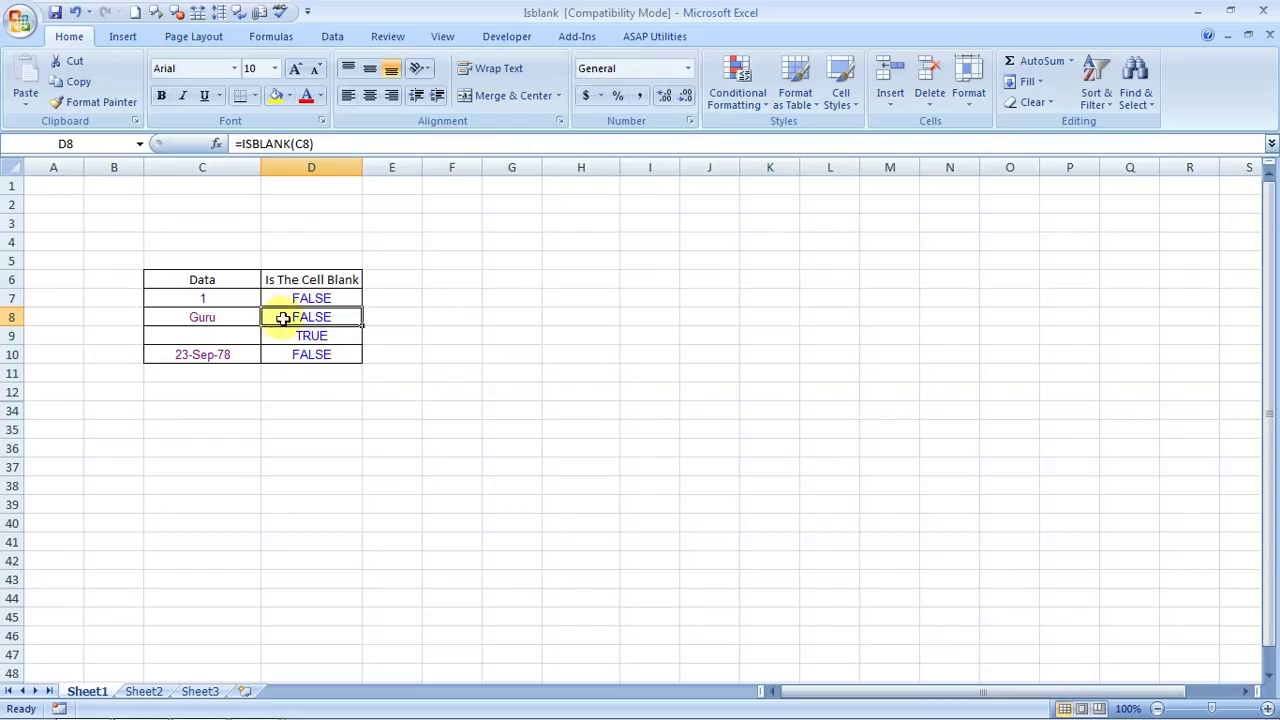
pyautogui.click(221, 317)
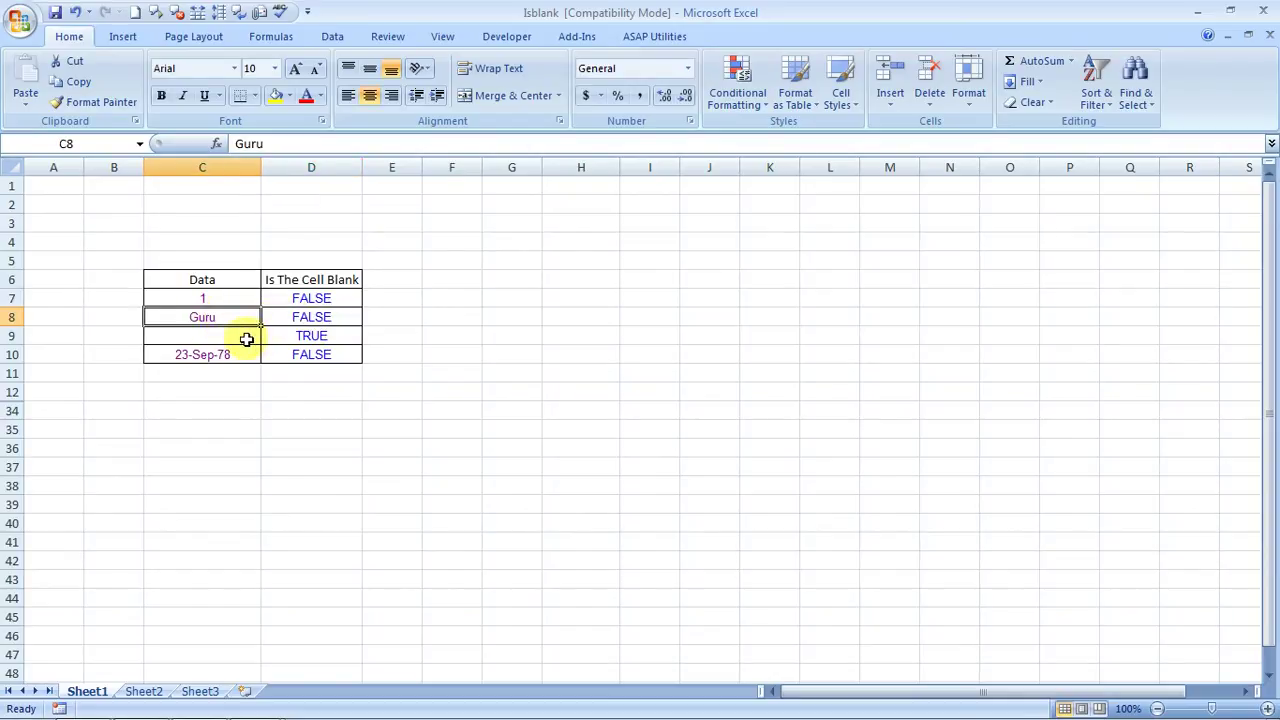
pyautogui.click(247, 336)
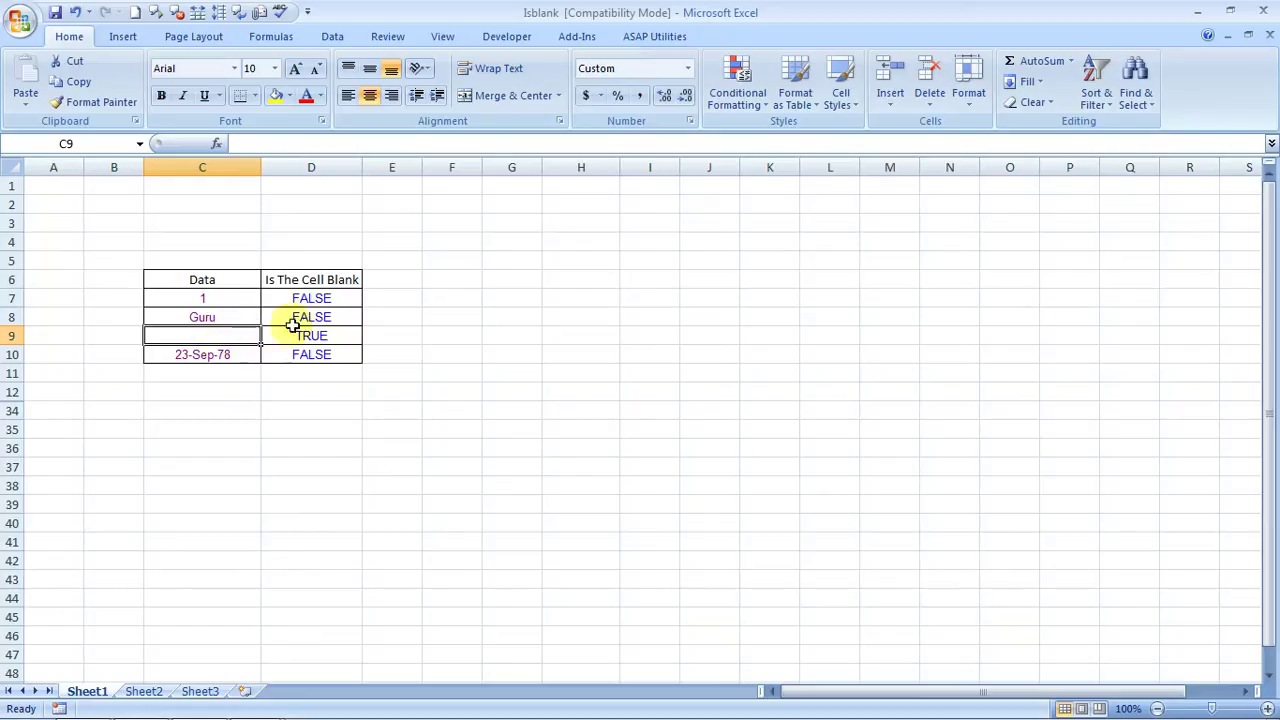
pyautogui.click(323, 361)
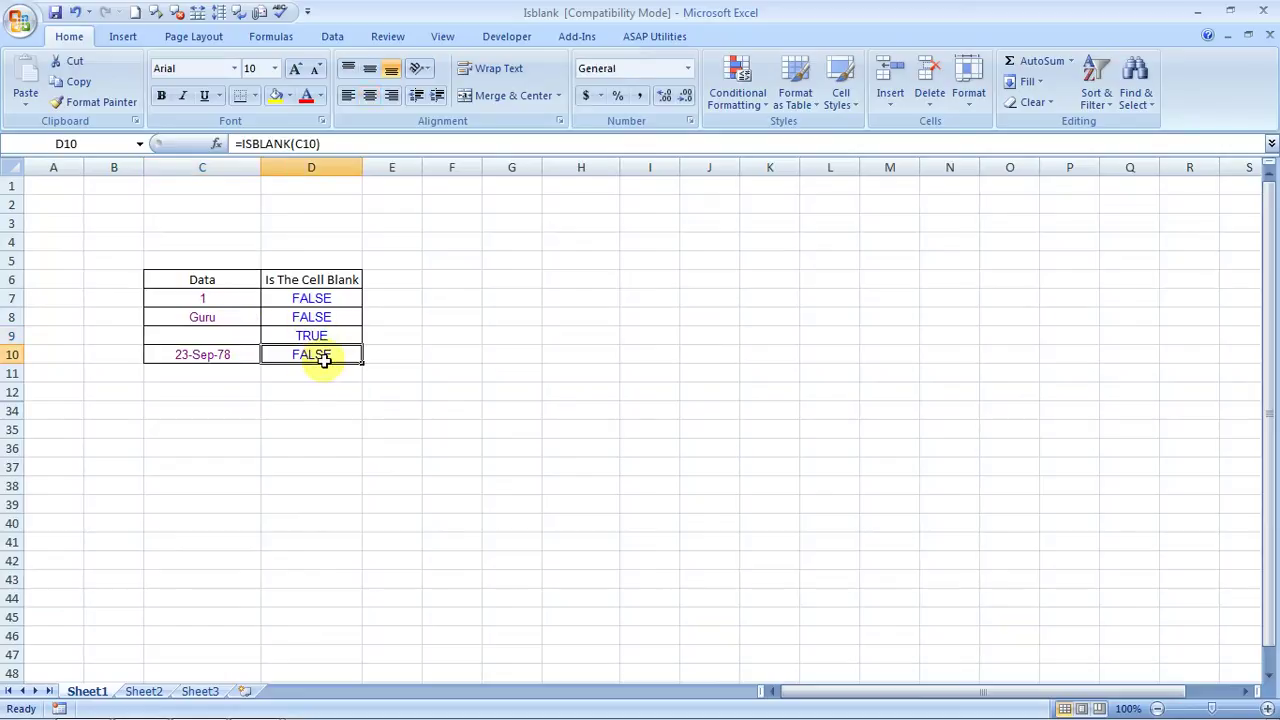
pyautogui.click(216, 360)
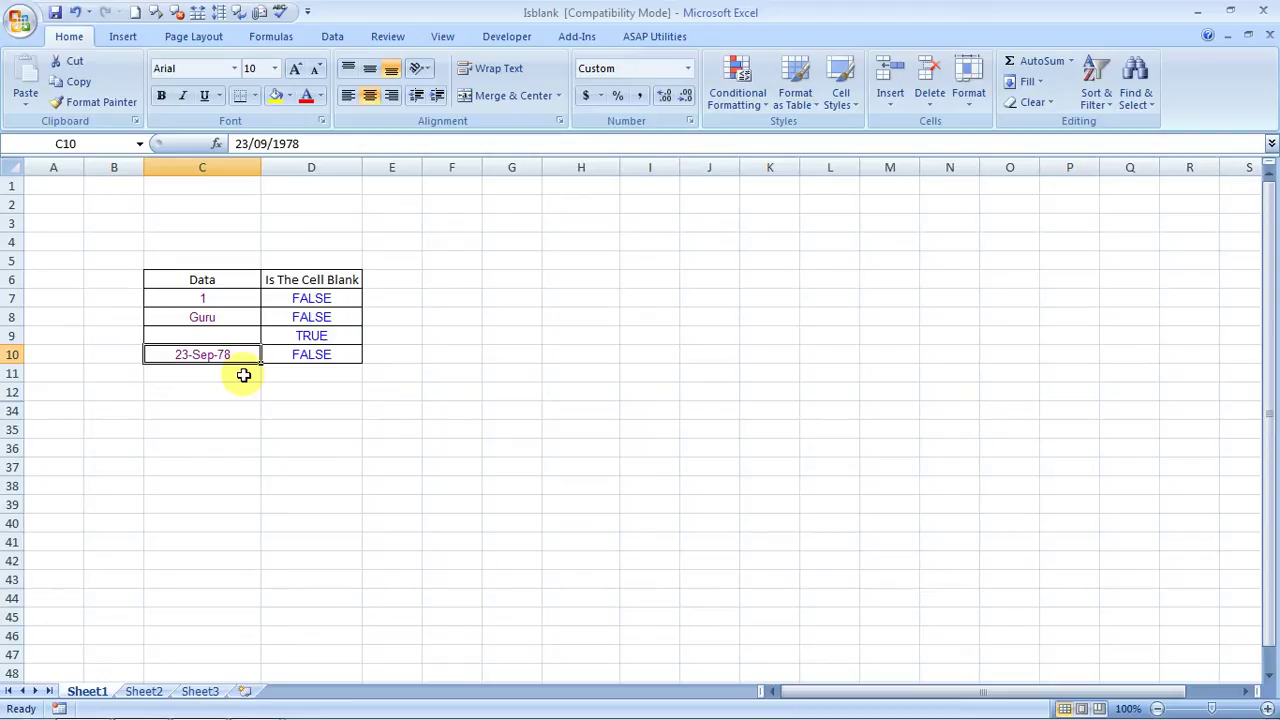
pyautogui.click(243, 375)
# Select rows 12 to 34 and unhide rows 13–33 to reveal the cheques example
pyautogui.press('Down')
pyautogui.press('Down')
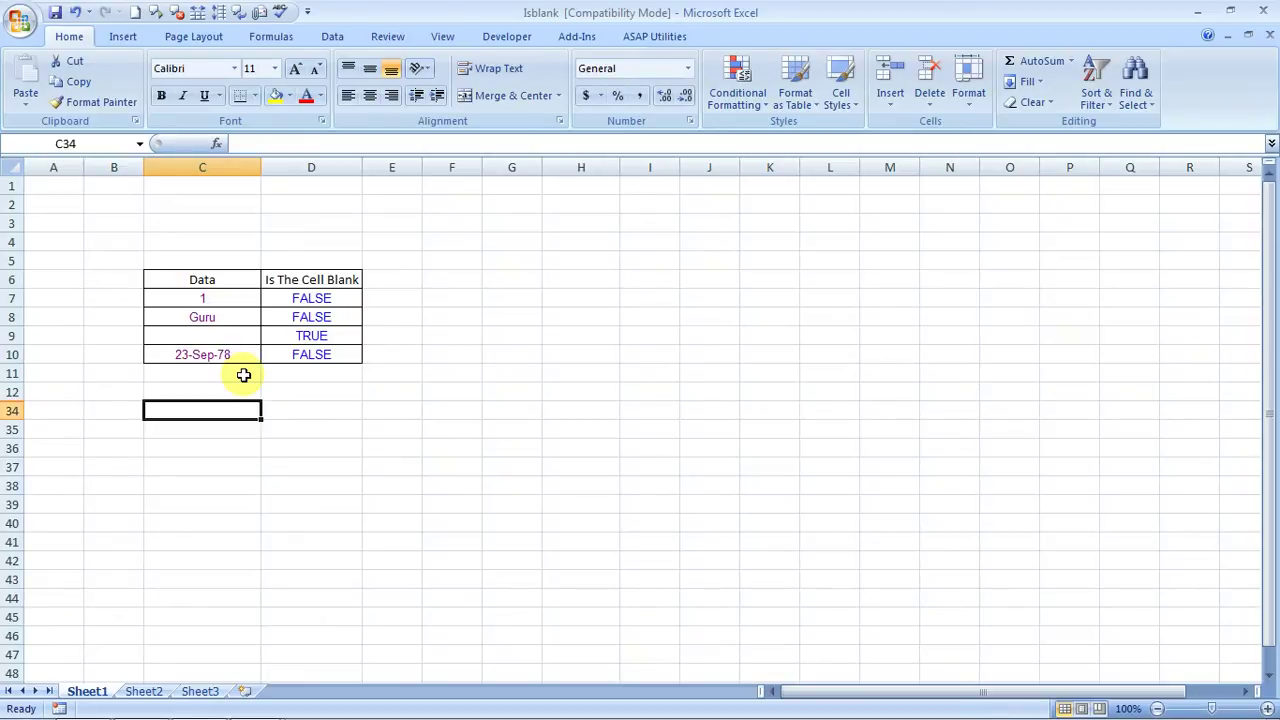
pyautogui.press('Up')
pyautogui.press('Up')
pyautogui.press('Down')
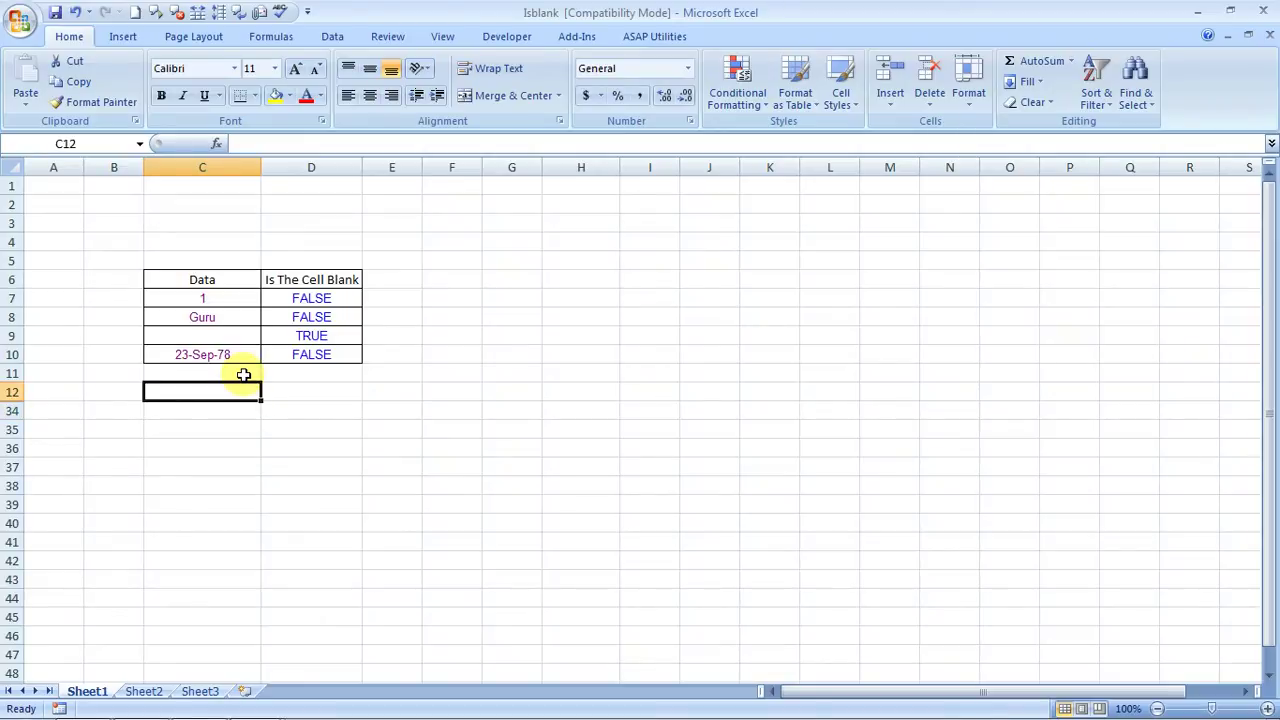
pyautogui.press('Left')
pyautogui.press('Left')
pyautogui.hotkey('shift', 'space')
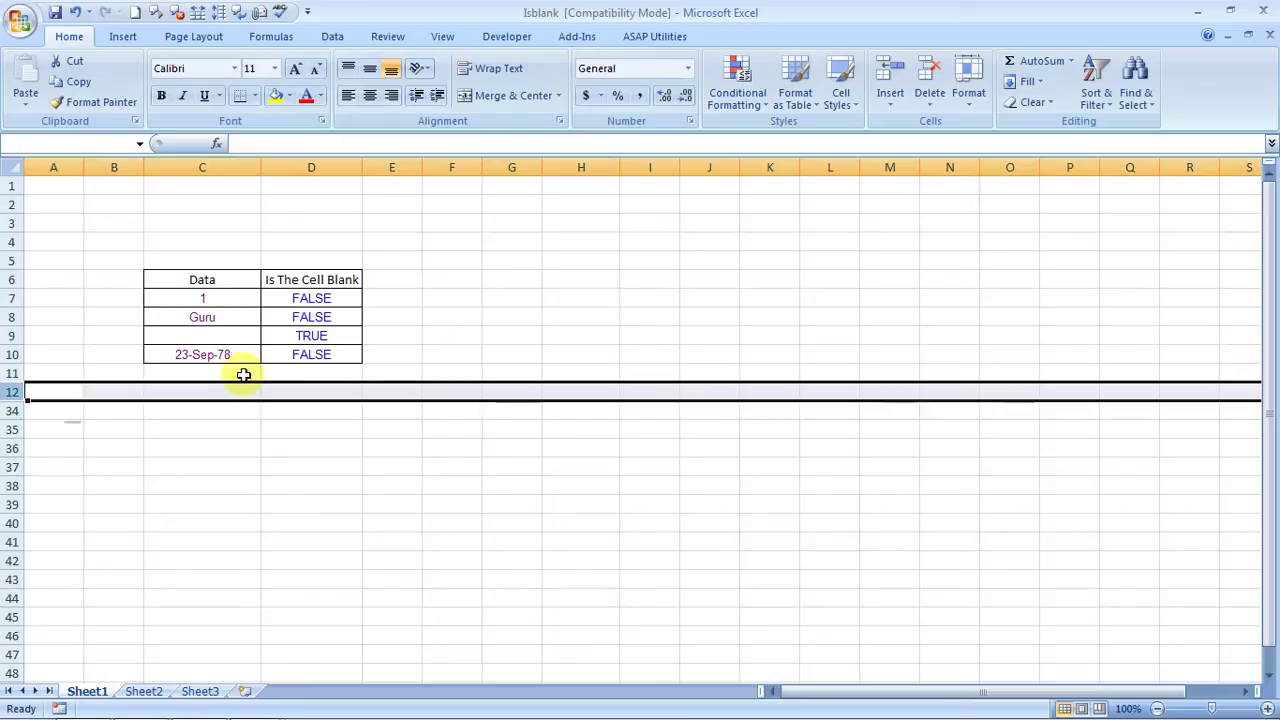
pyautogui.hotkey('shift', 'Down')
pyautogui.hotkey('shift', 'F10')
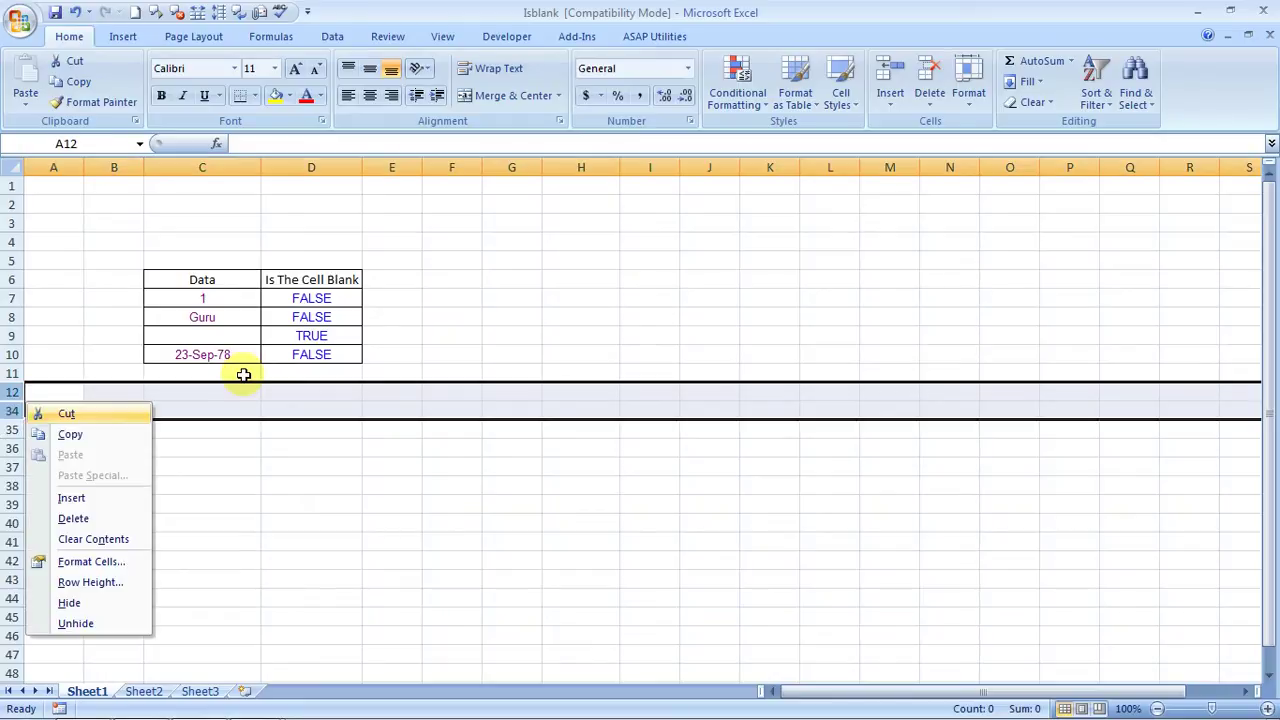
pyautogui.press('u')
pyautogui.press('Down')
pyautogui.press('Down')
pyautogui.press('Down')
pyautogui.press('Down')
pyautogui.press('Down')
pyautogui.press('Down')
pyautogui.press('Down')
pyautogui.press('Down')
pyautogui.press('Down')
pyautogui.press('Down')
pyautogui.press('Down')
pyautogui.press('Down')
pyautogui.press('Down')
pyautogui.press('Down')
pyautogui.press('Down')
pyautogui.press('Down')
pyautogui.press('Down')
pyautogui.press('Down')
pyautogui.press('Down')
pyautogui.press('Down')
pyautogui.press('Down')
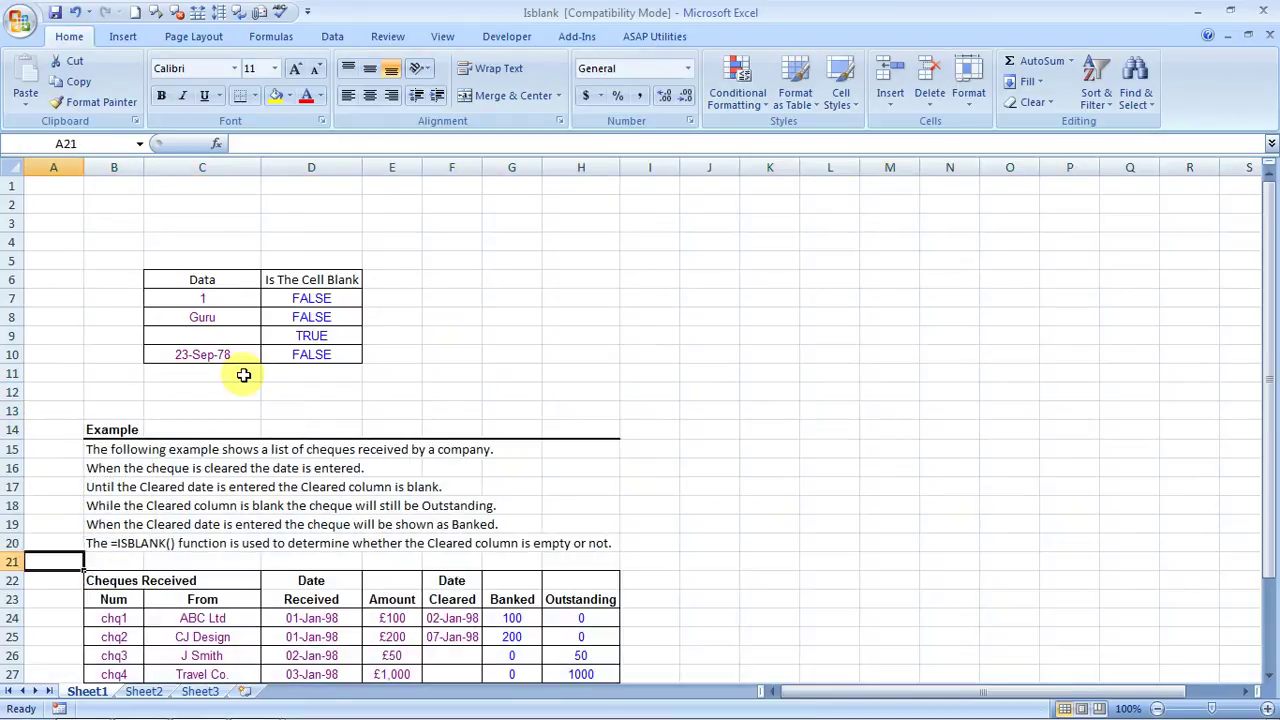
pyautogui.press('Down')
pyautogui.press('Down')
pyautogui.press('Down')
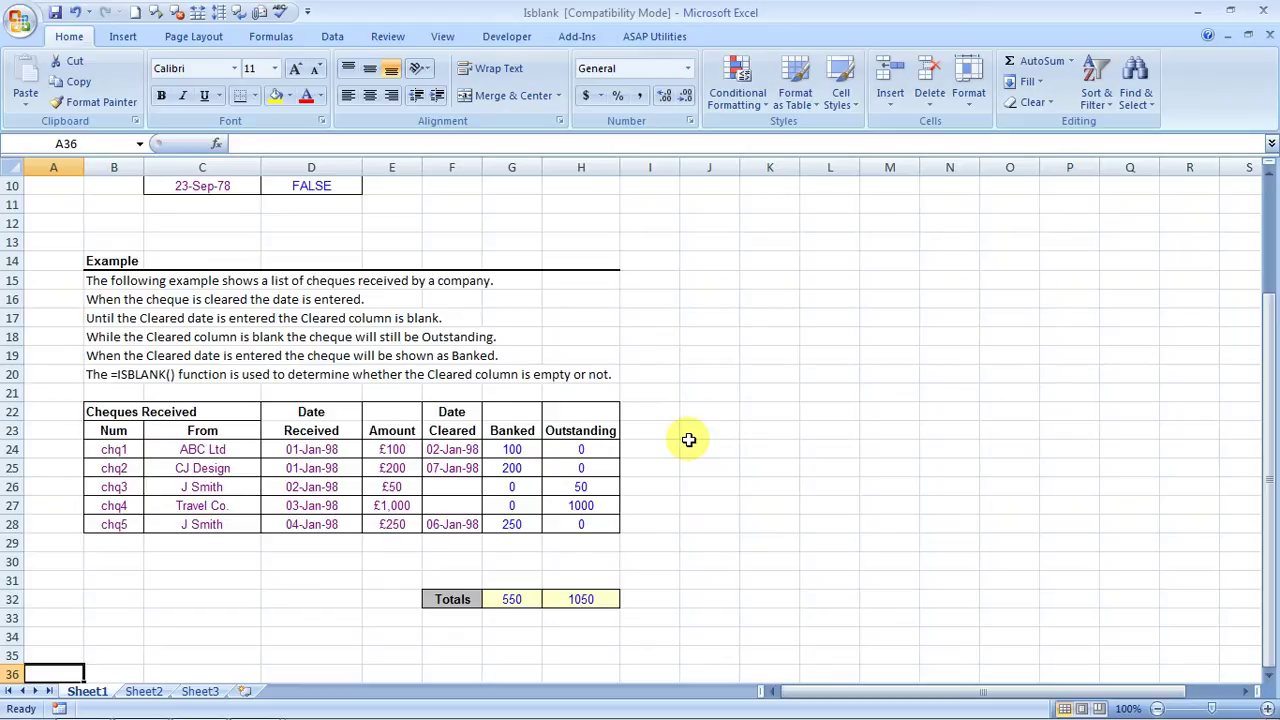
pyautogui.click(511, 446)
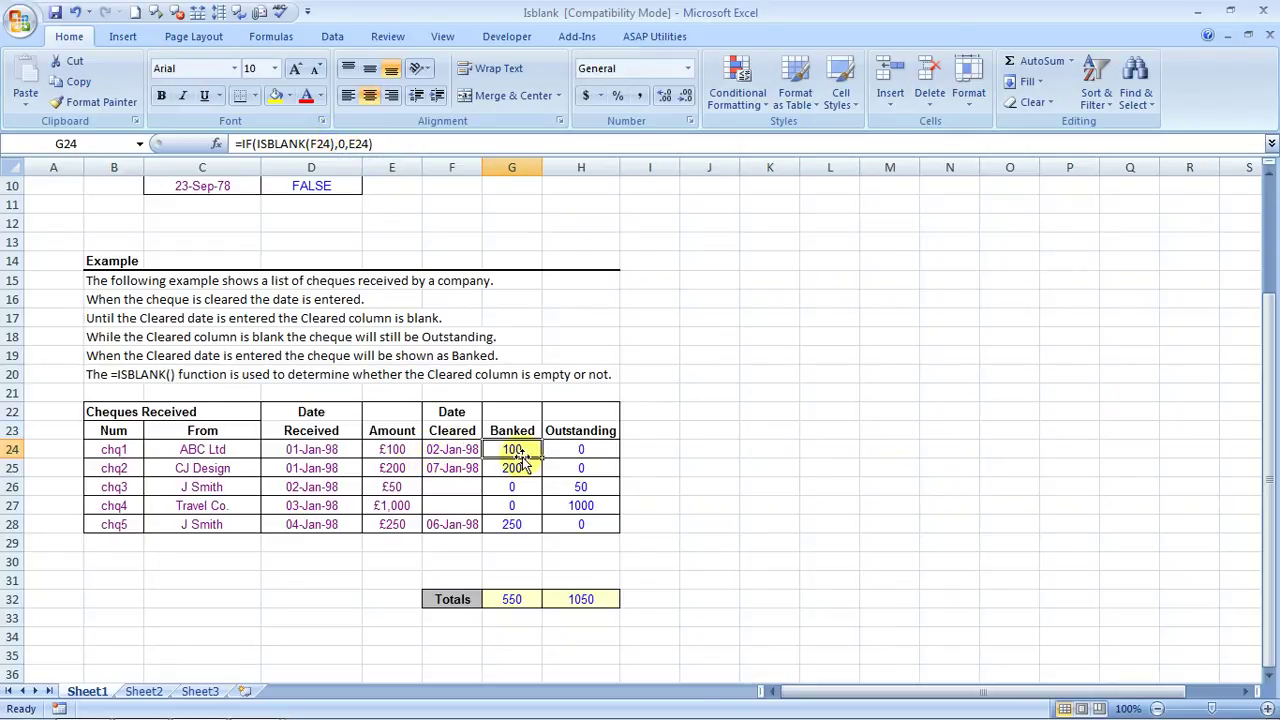
pyautogui.press('Right')
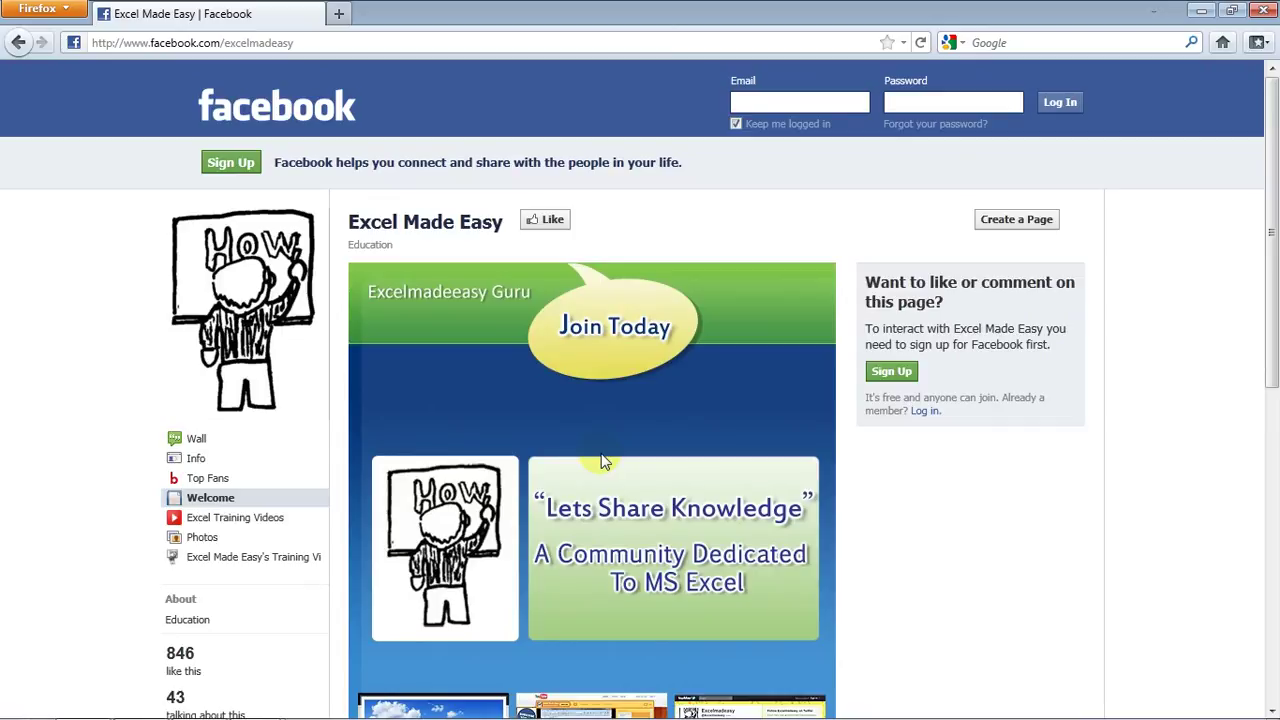
pyautogui.hotkey('alt', 'Tab')
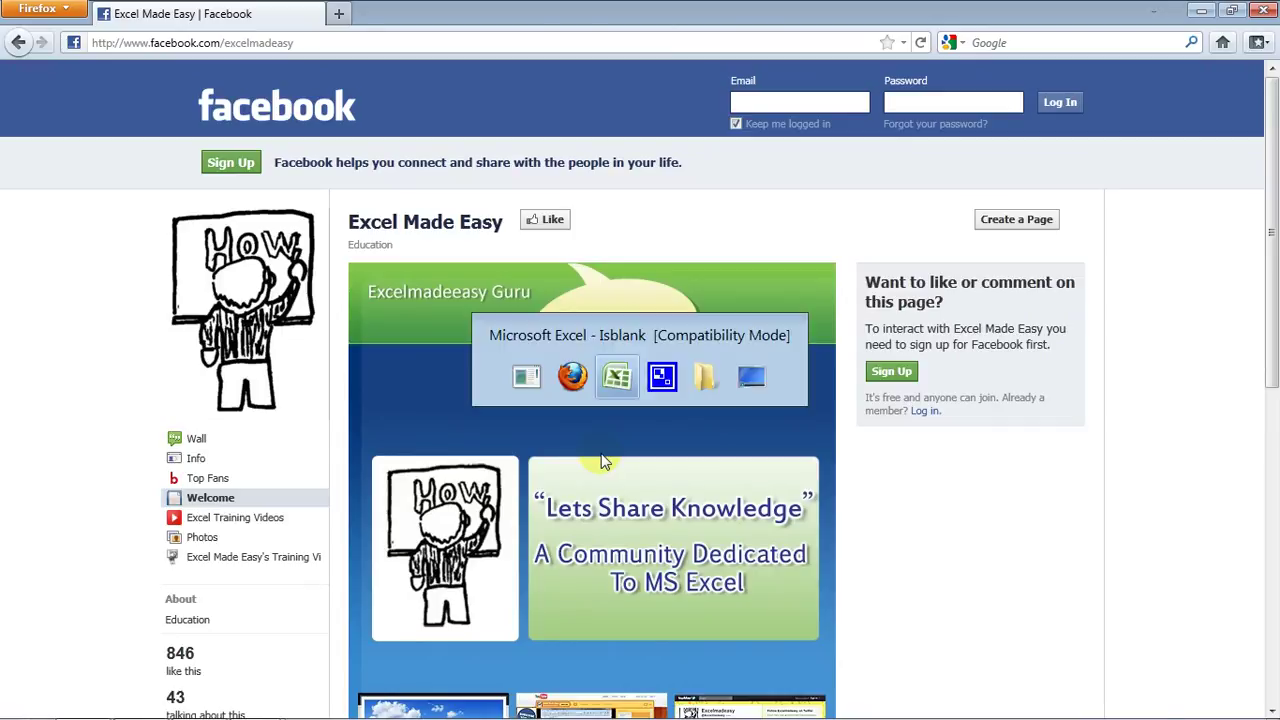